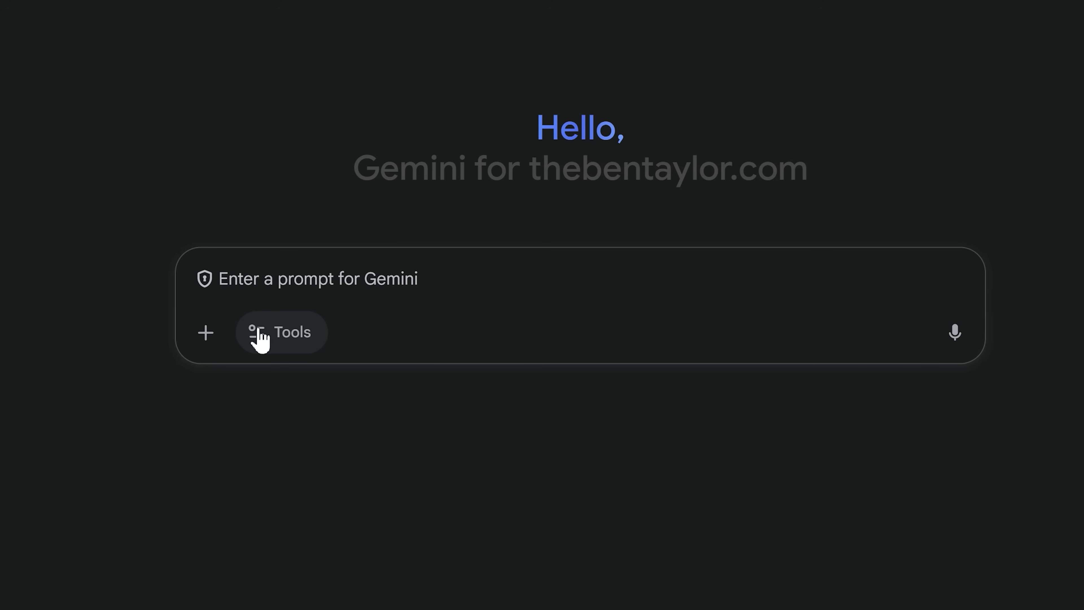
Choose Create videos with Veo from Gemini's Tools list
click(260, 337)
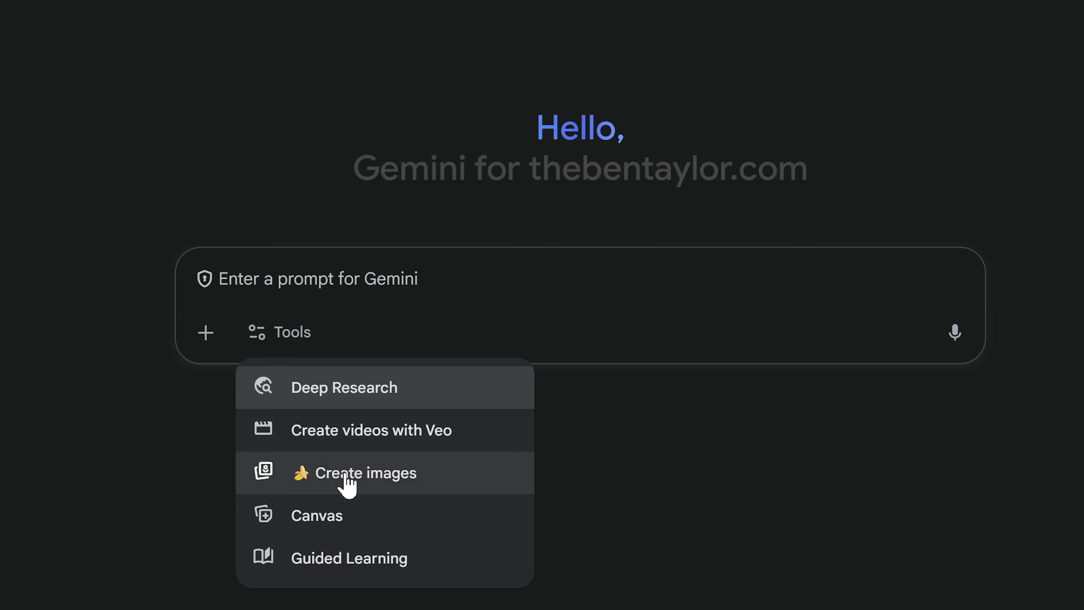
click(343, 433)
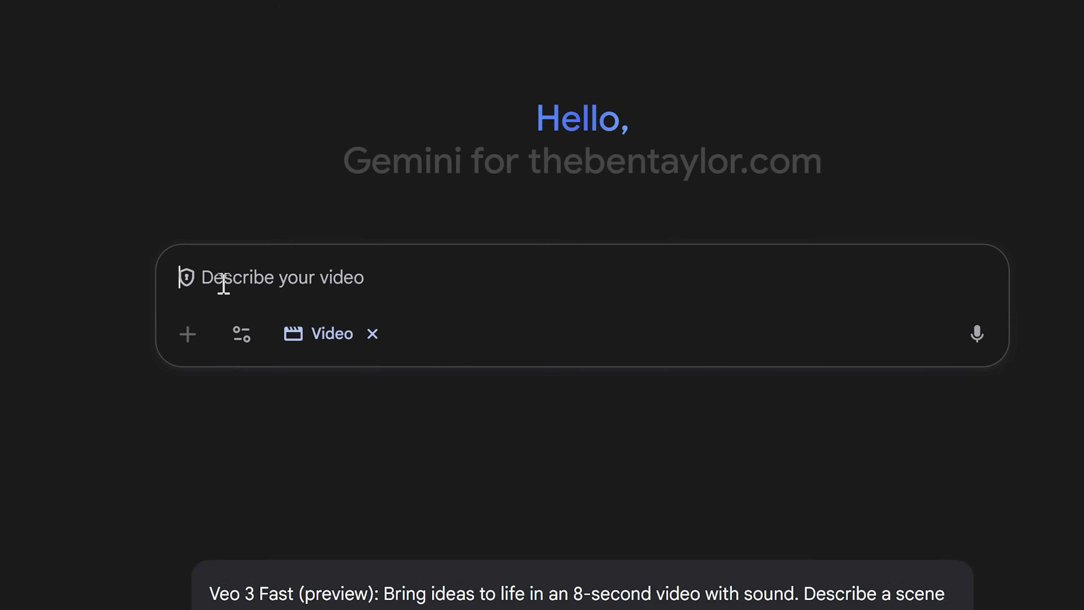
Paste the warrior and ice dragon prompt, then insert 'a ' before 'black'
text(Wide angle, dolly in to a warrior in black fur coat who turns to face a massive ice dragon on a snowy battlefield, cinematic lighting, ultra detailed, Audio: deep rumble of a dragons breathing, wind howling)
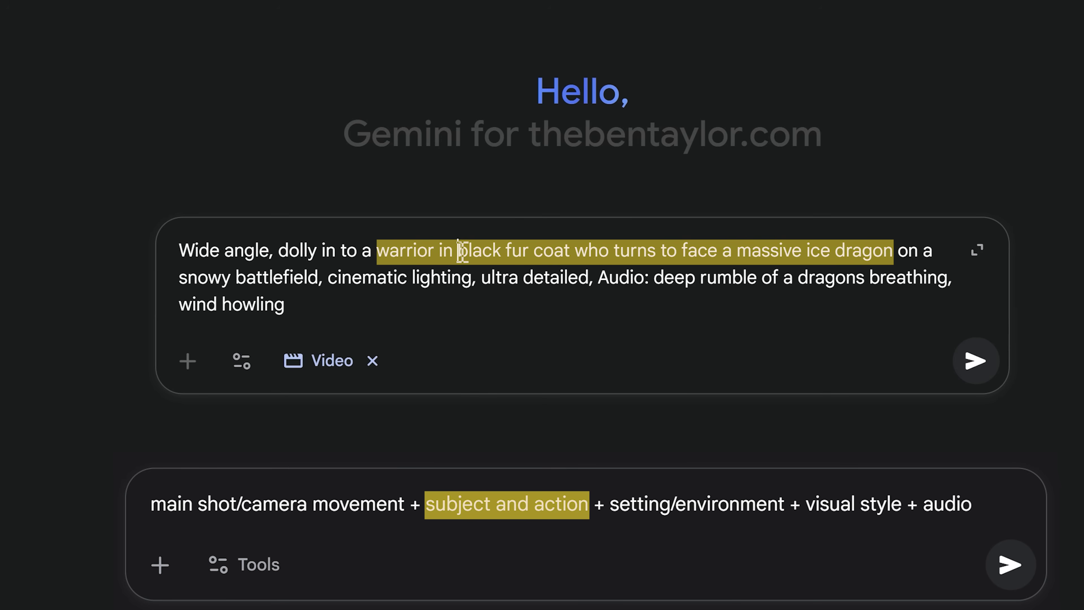
click(458, 251)
text(a)
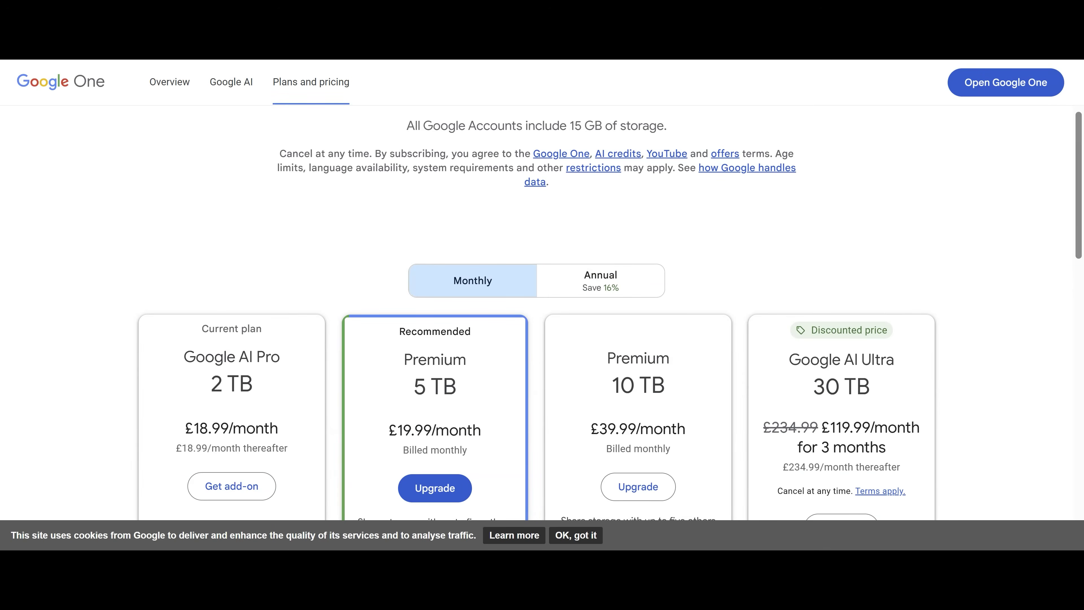
Scroll down the Google One plans page to review storage and feature lists
scroll(1082, 200, down, 4)
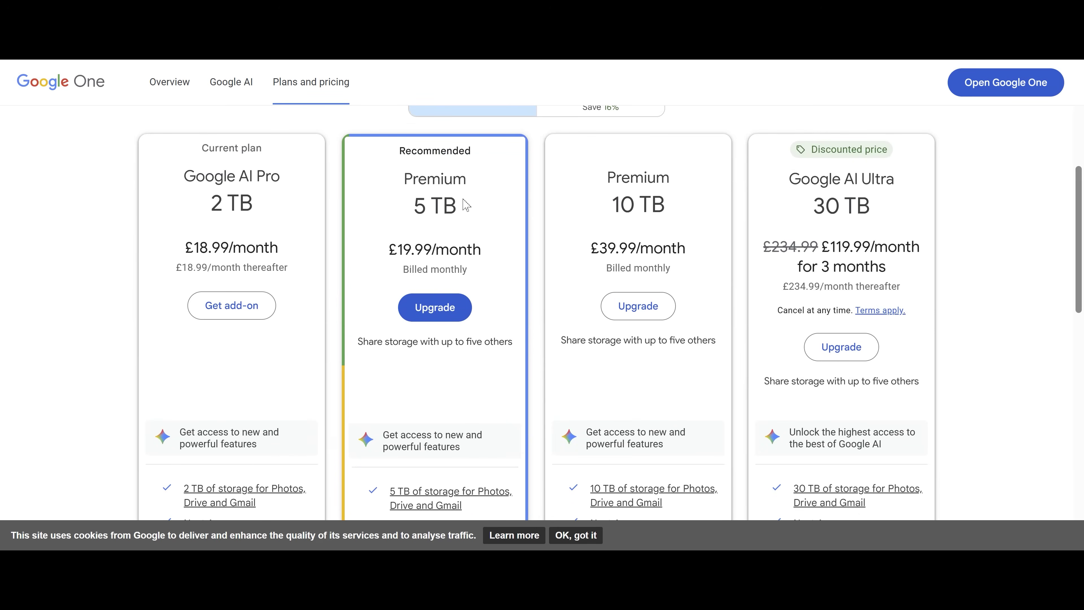
scroll(1082, 293, down, 6)
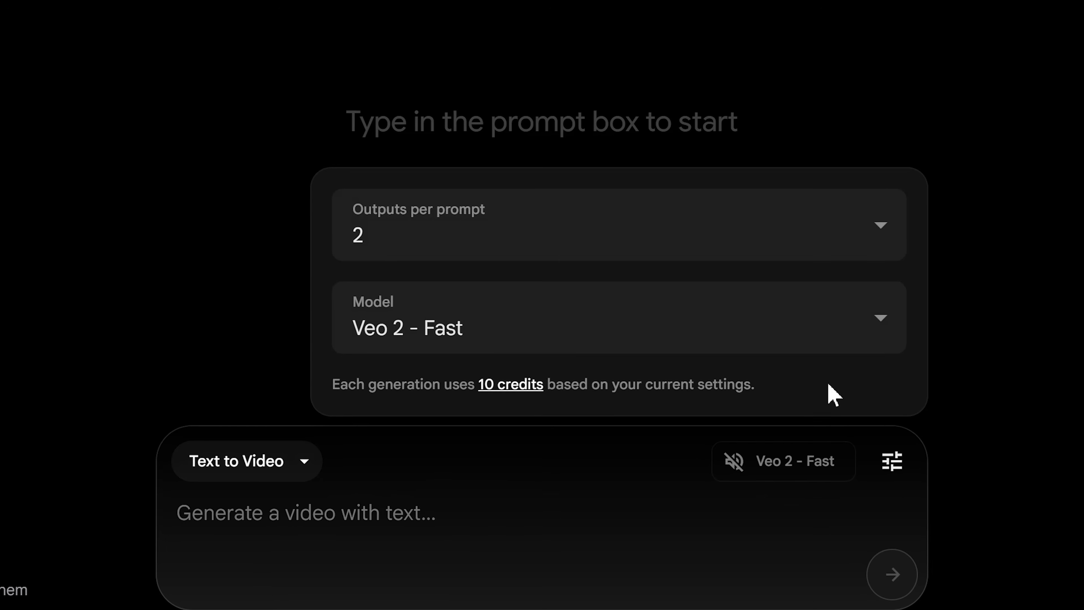
Keep 2 outputs per prompt and pick a Veo 3 model in Flow's settings
click(879, 225)
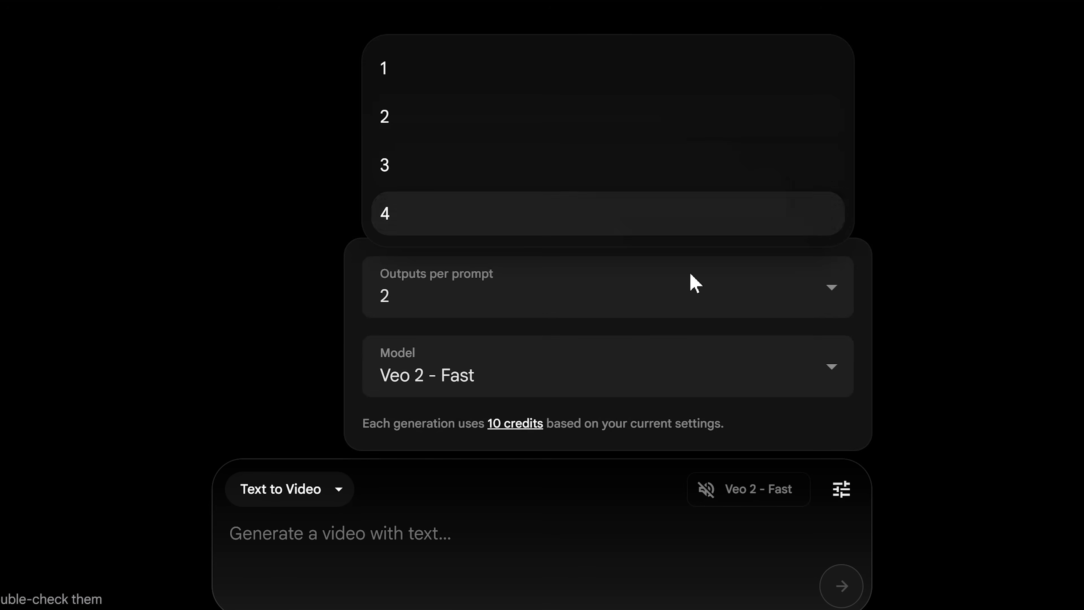
click(838, 378)
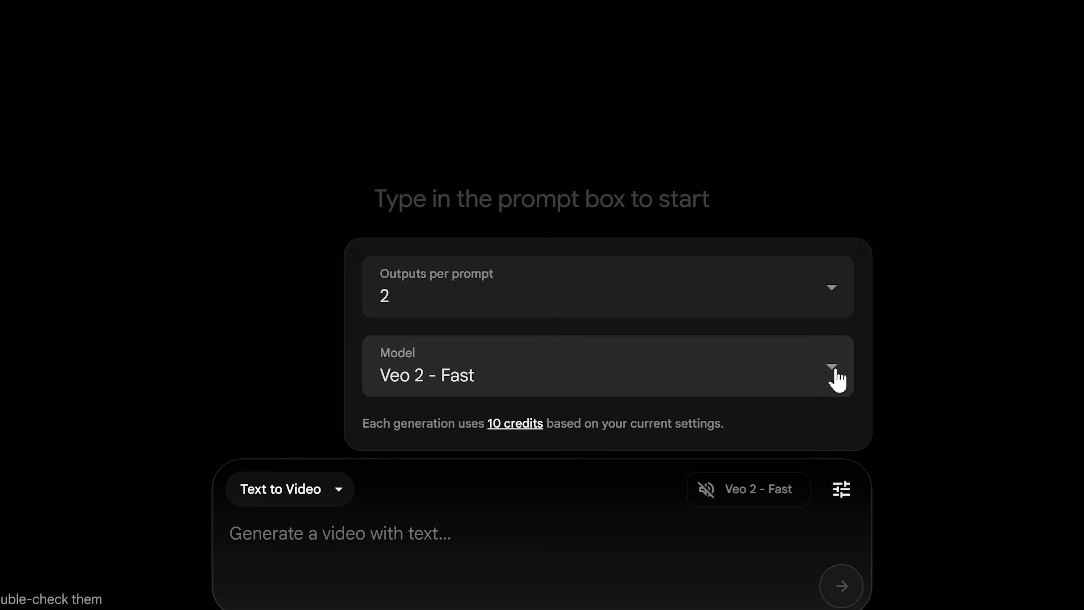
click(838, 378)
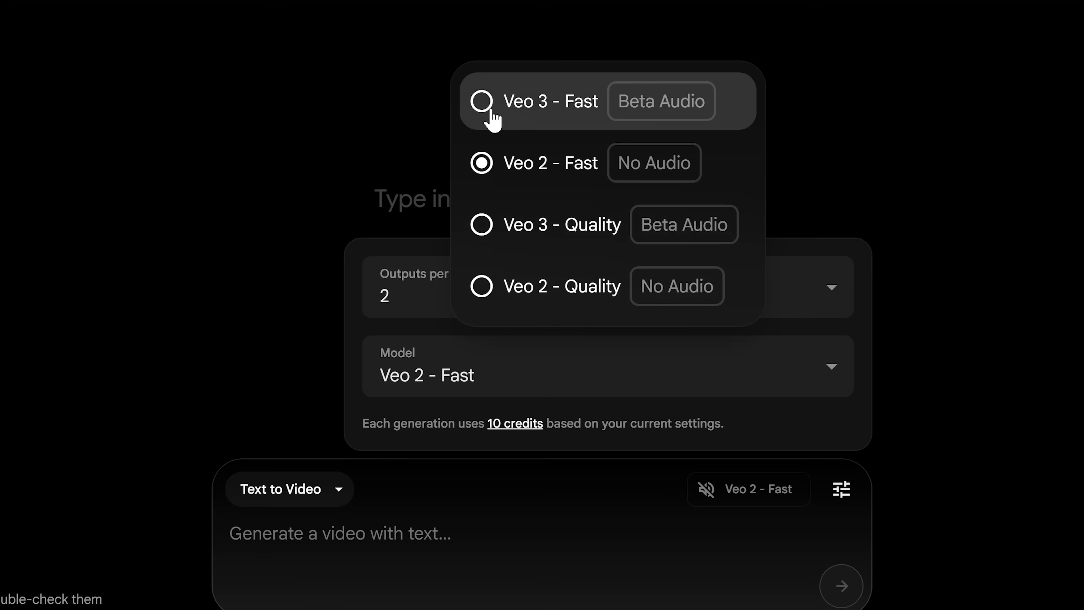
click(494, 120)
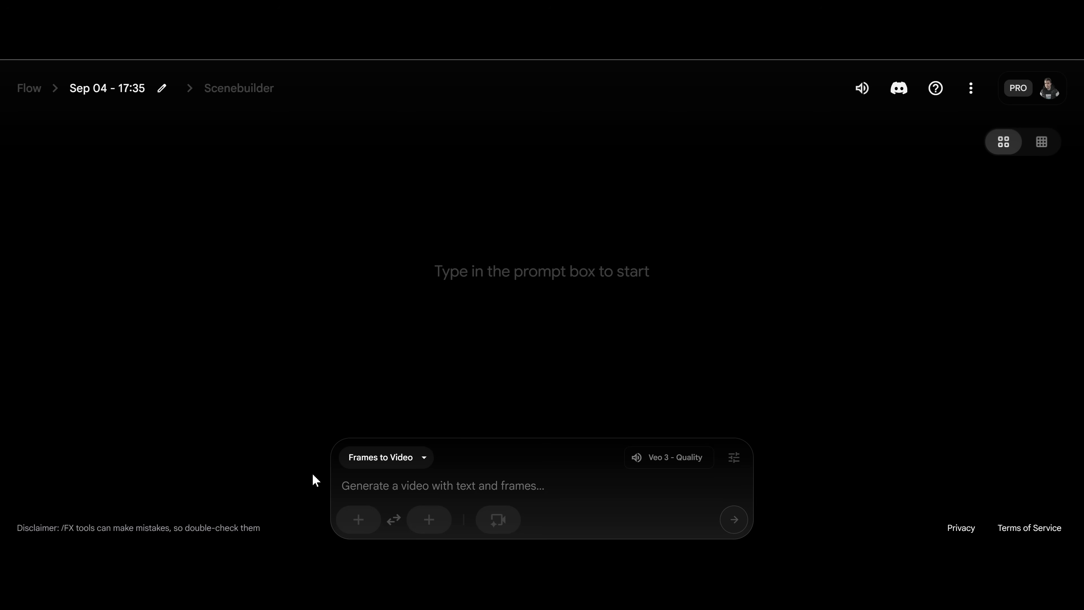
Upload the snowy-cliff image, shift the crop slightly lower, and save it as start frame
click(364, 519)
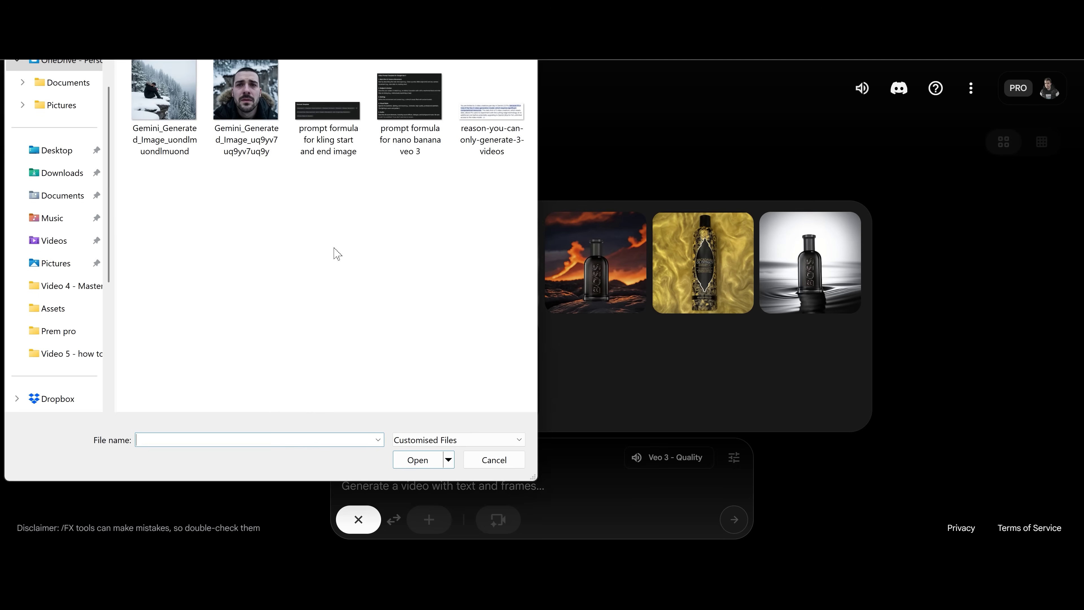
click(166, 109)
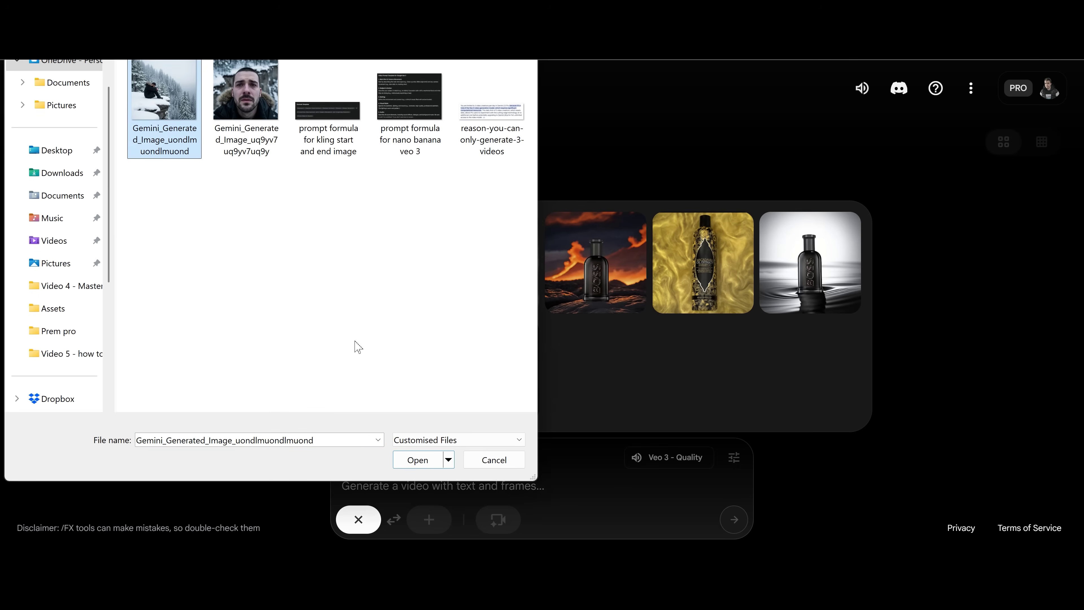
click(420, 460)
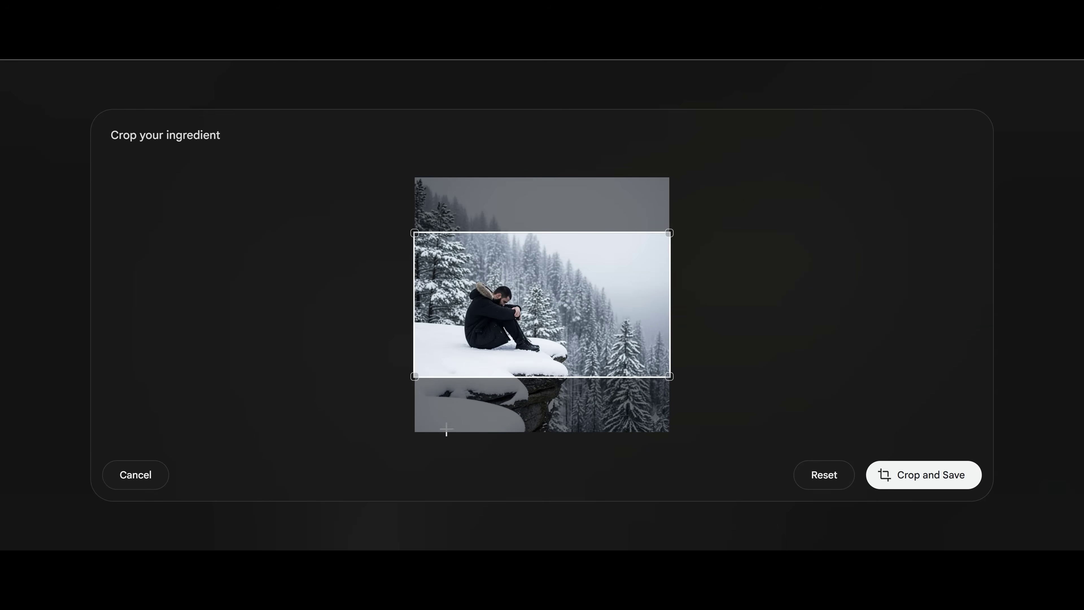
mouse_move(534, 305)
mouse_down()
mouse_move(532, 331)
mouse_move(533, 316)
mouse_up()
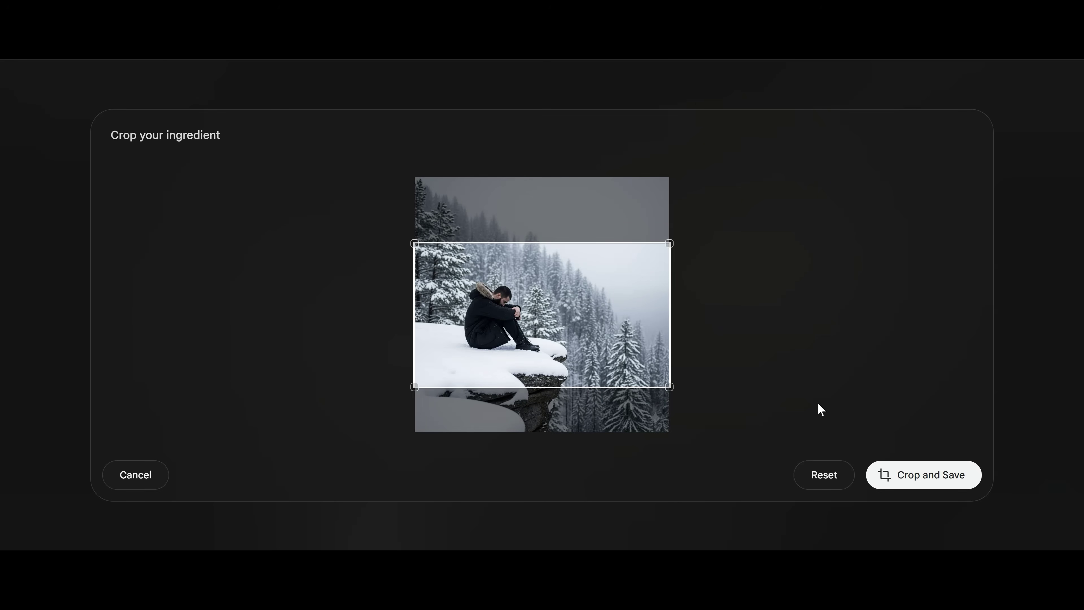
click(905, 477)
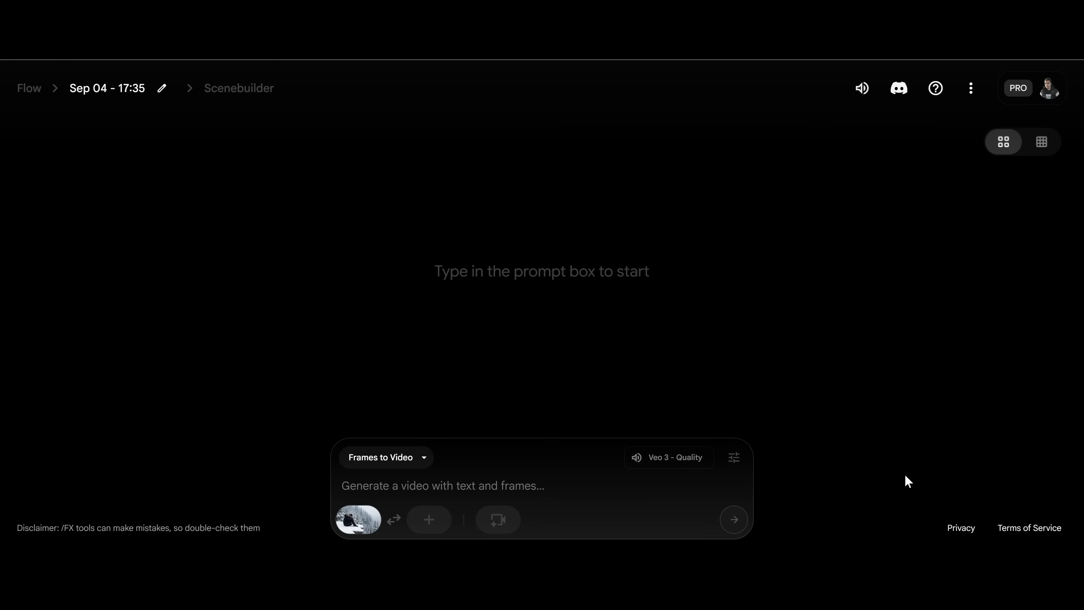
Upload the Gemini_Generated_Image close-up face file and save it as the end frame
click(429, 519)
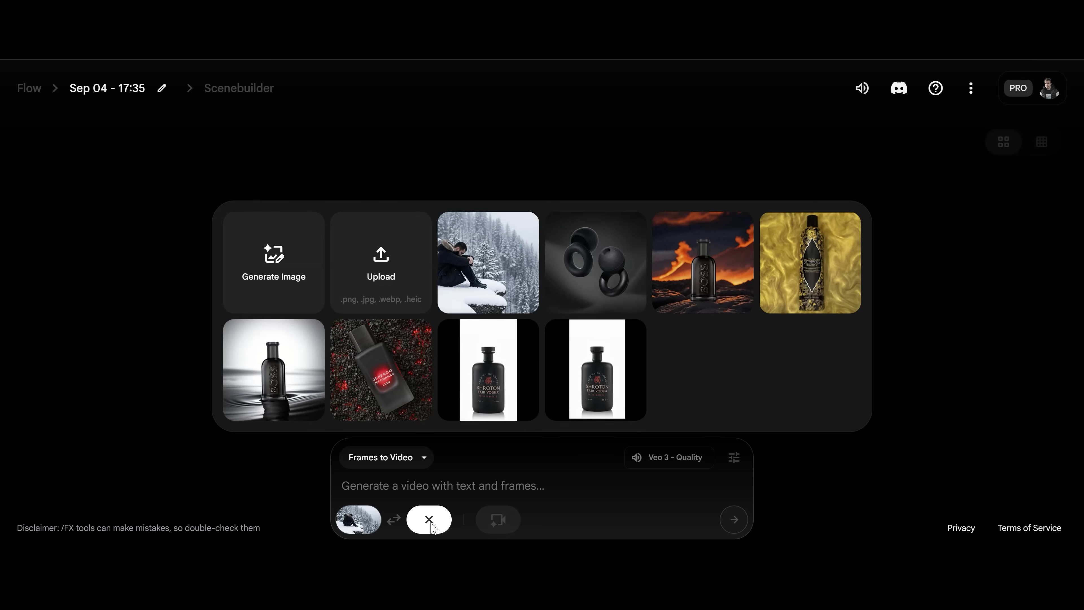
click(381, 275)
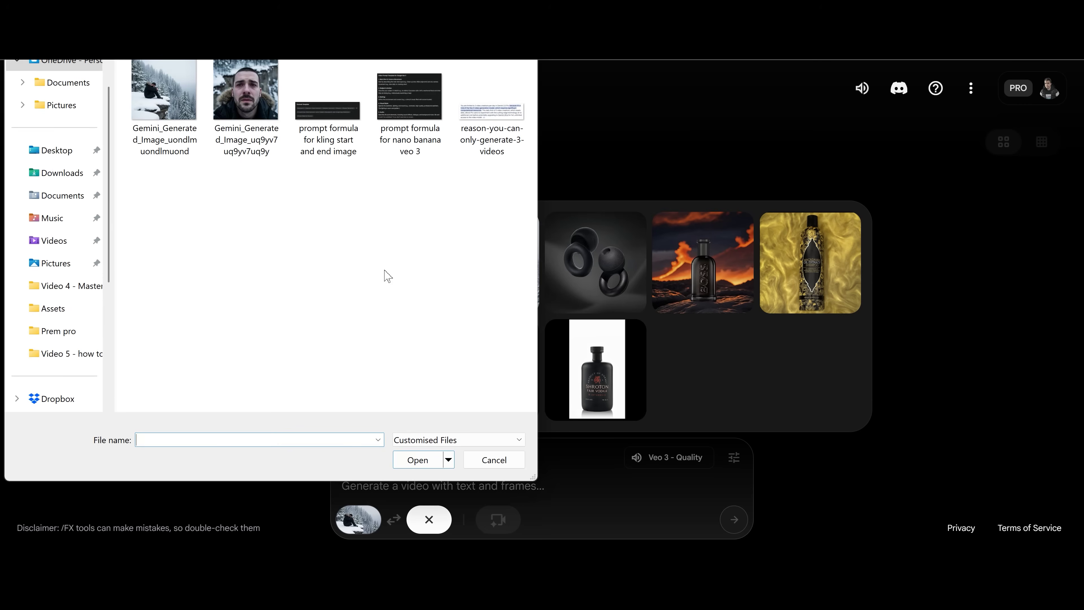
click(253, 104)
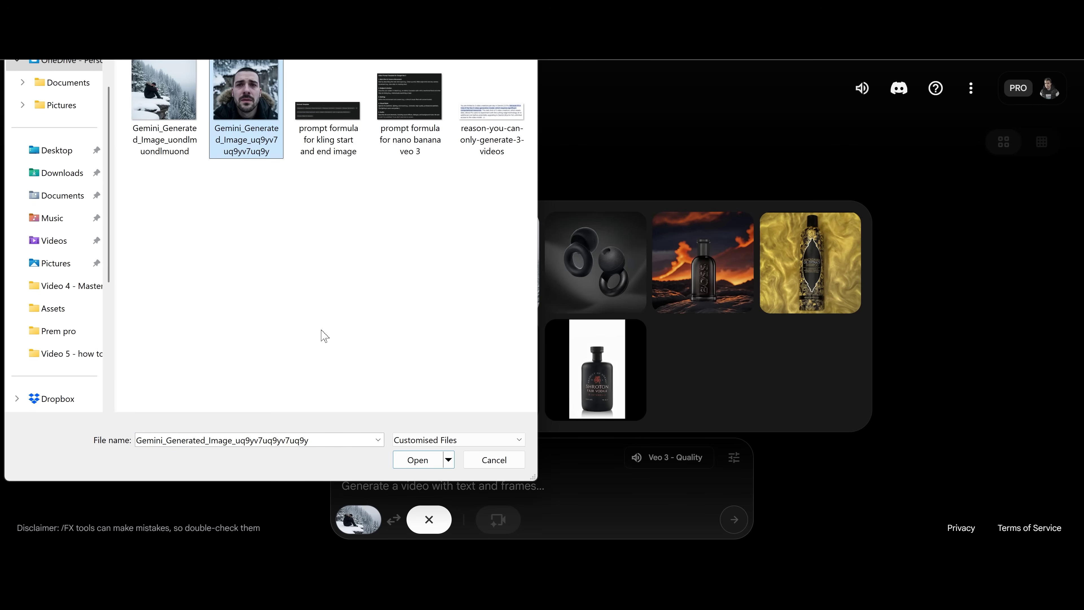
click(418, 461)
click(884, 482)
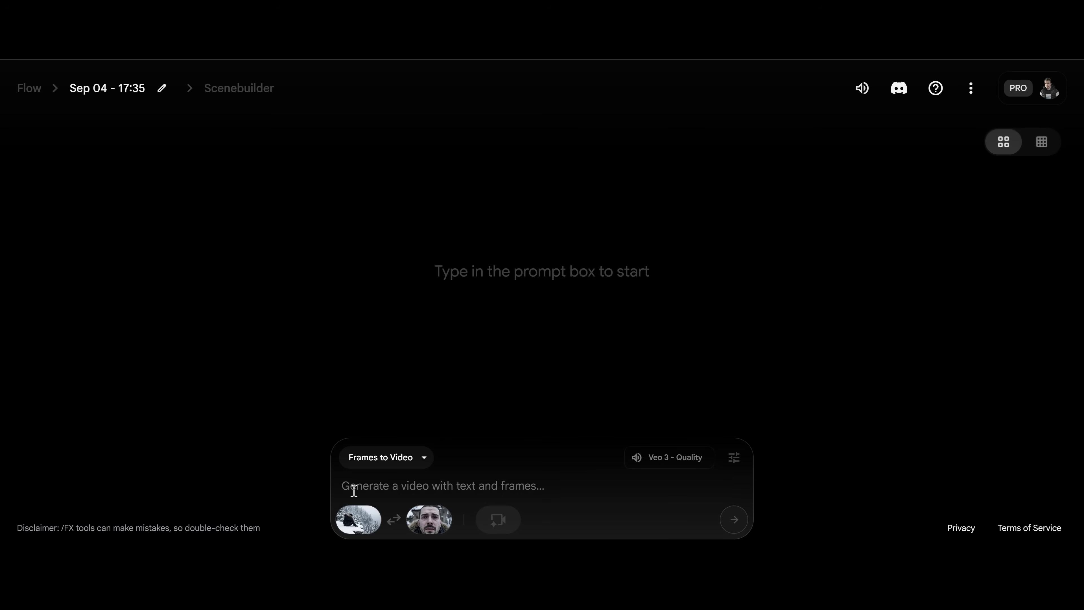
Paste the snowy-cliff scene description, dollying to the tearful face, into Flow's prompt box
click(353, 491)
text(Man sitting on the edge of a snowy cliff, wide camera angle panning slowly, transitions to slow dolly of mans head looking up revealing tears rolling slowly down his face, overcast light, emotional)
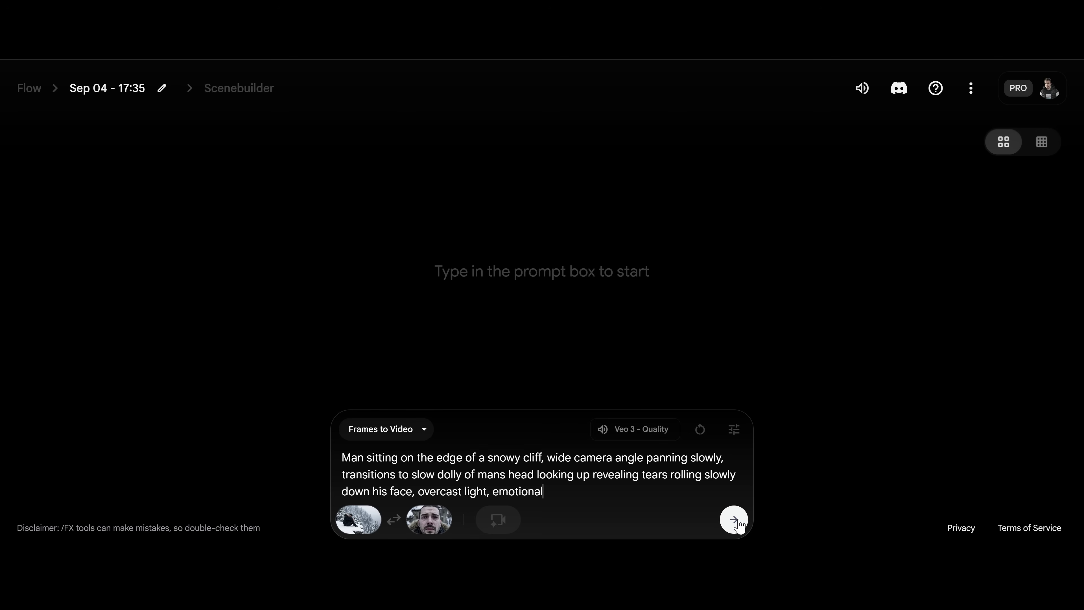
Set the model to Veo 2 - Fast and submit the prompt to generate two videos
click(650, 433)
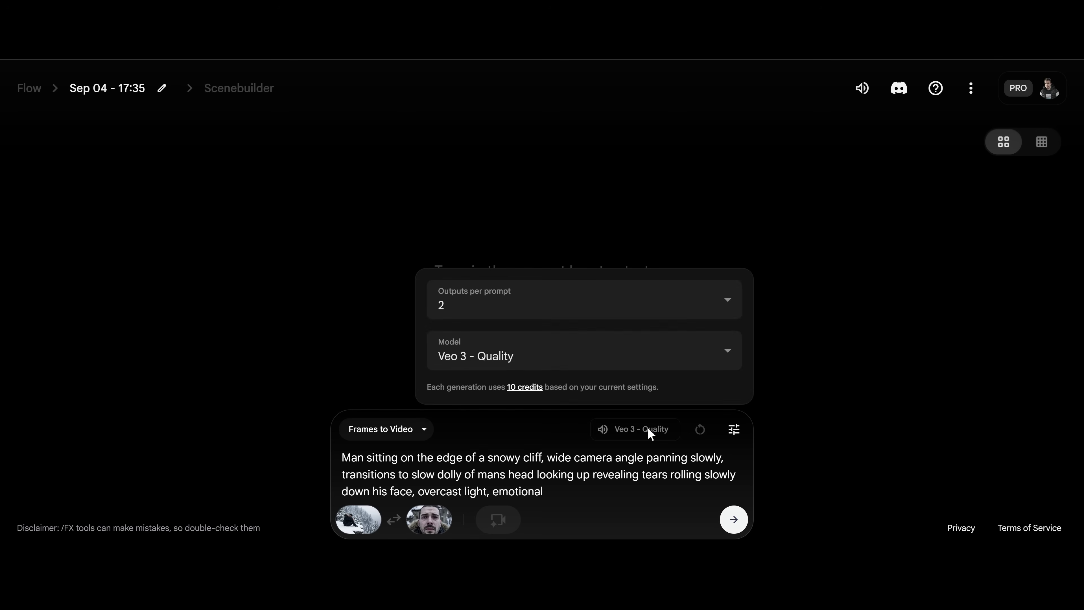
click(730, 360)
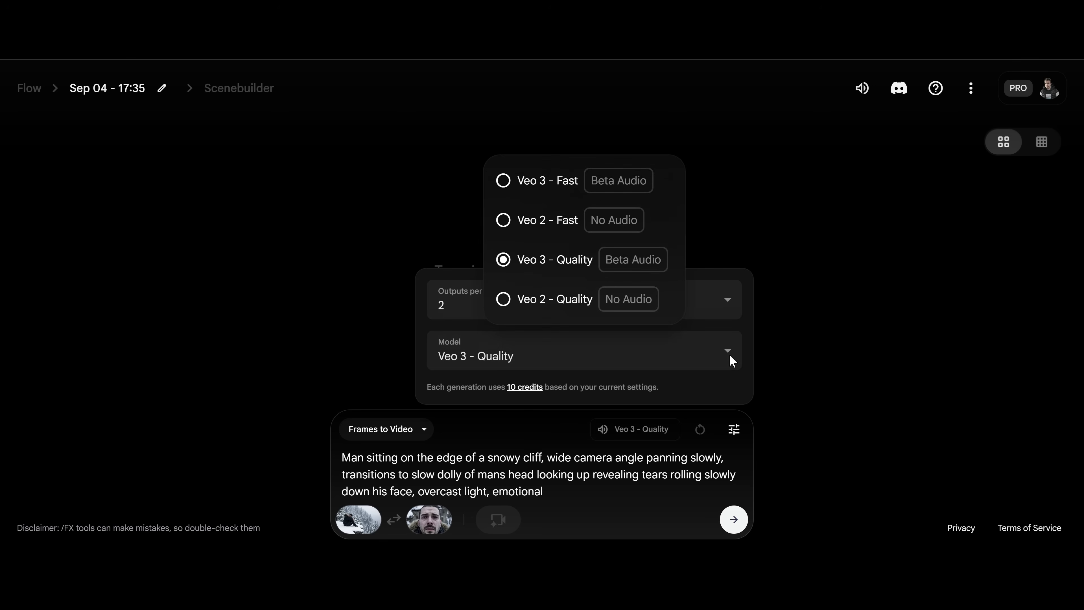
click(510, 225)
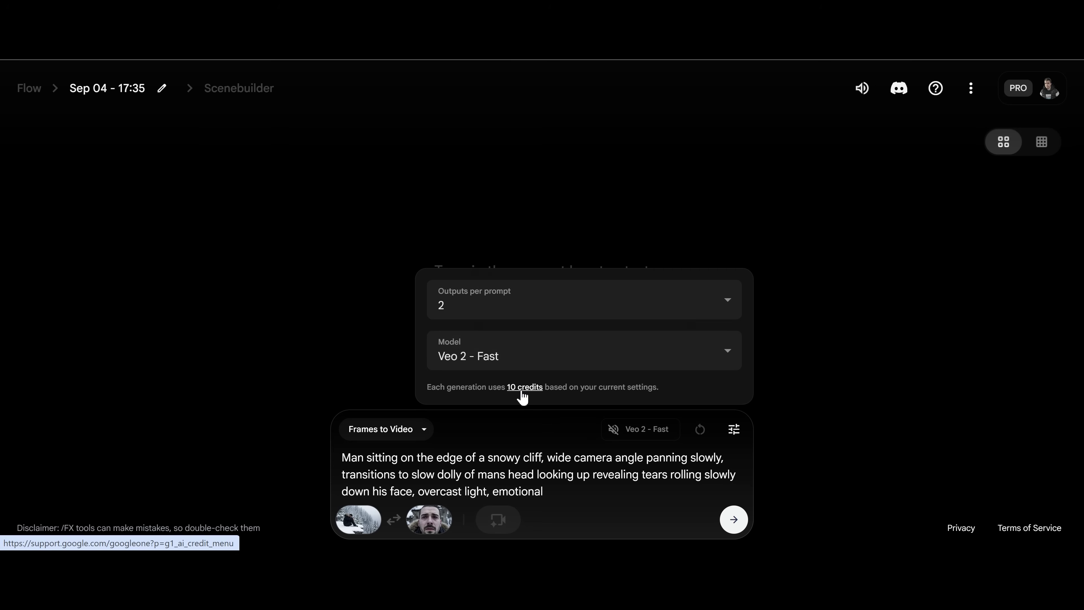
click(736, 525)
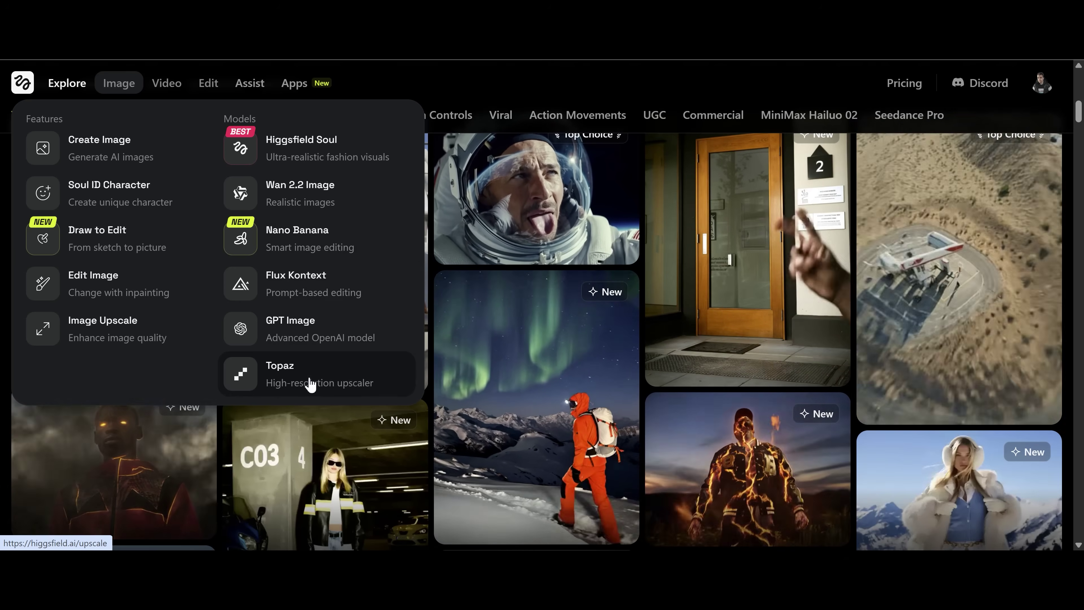
Open Higgsfield's Create Video page and choose the Kling 2.1 model
mouse_move(168, 85)
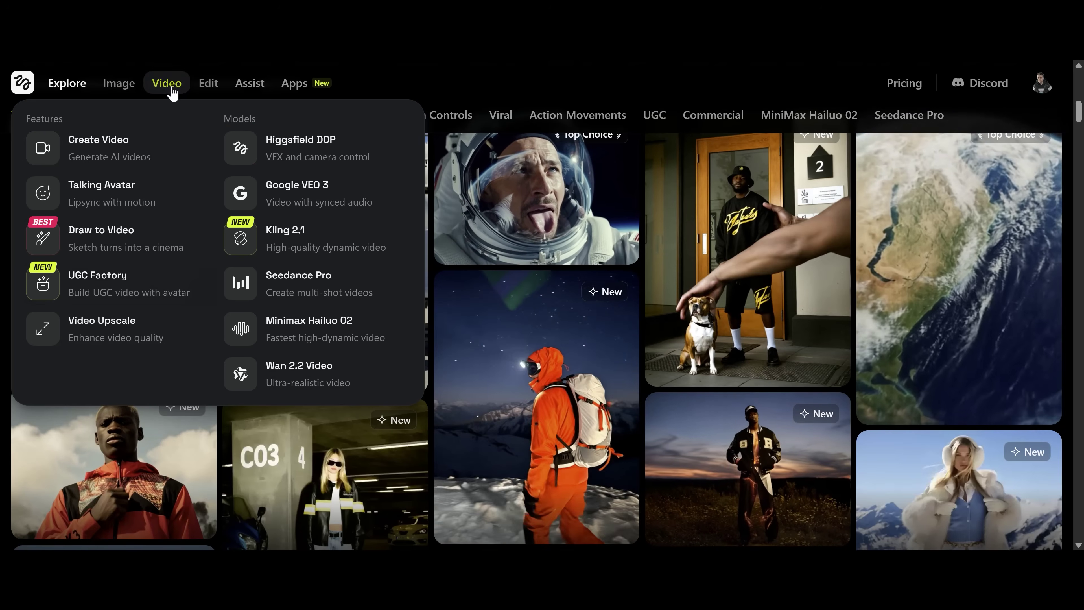
click(328, 203)
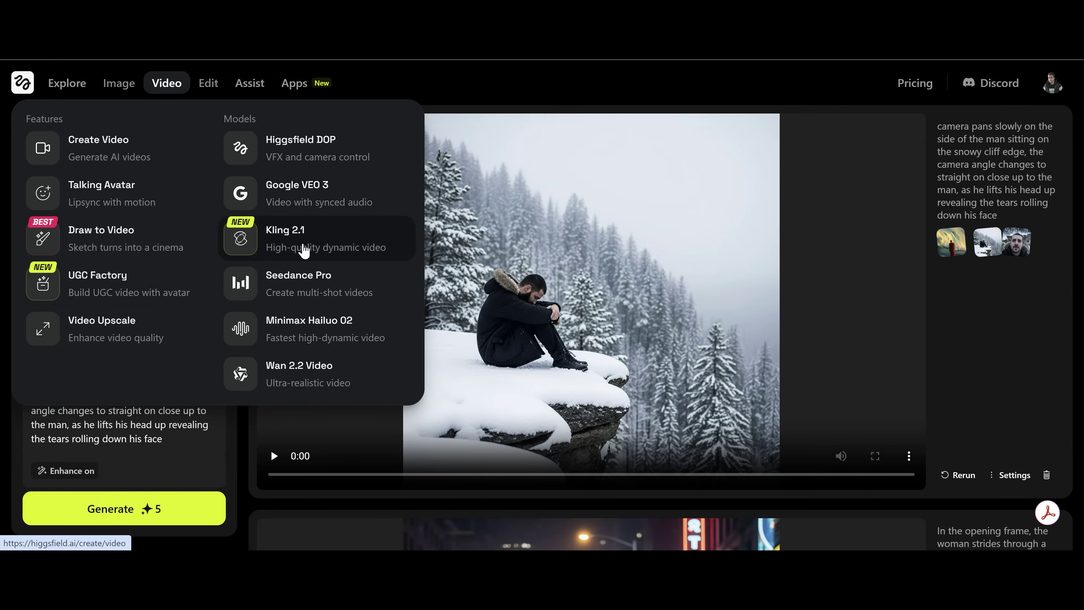
click(320, 239)
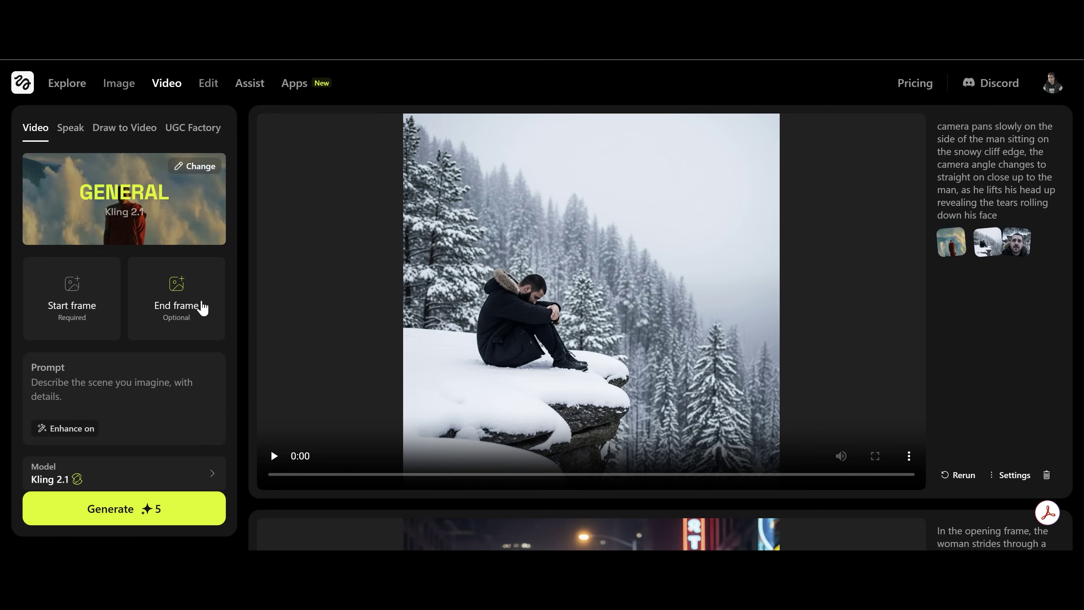
scroll(236, 333, down, 2)
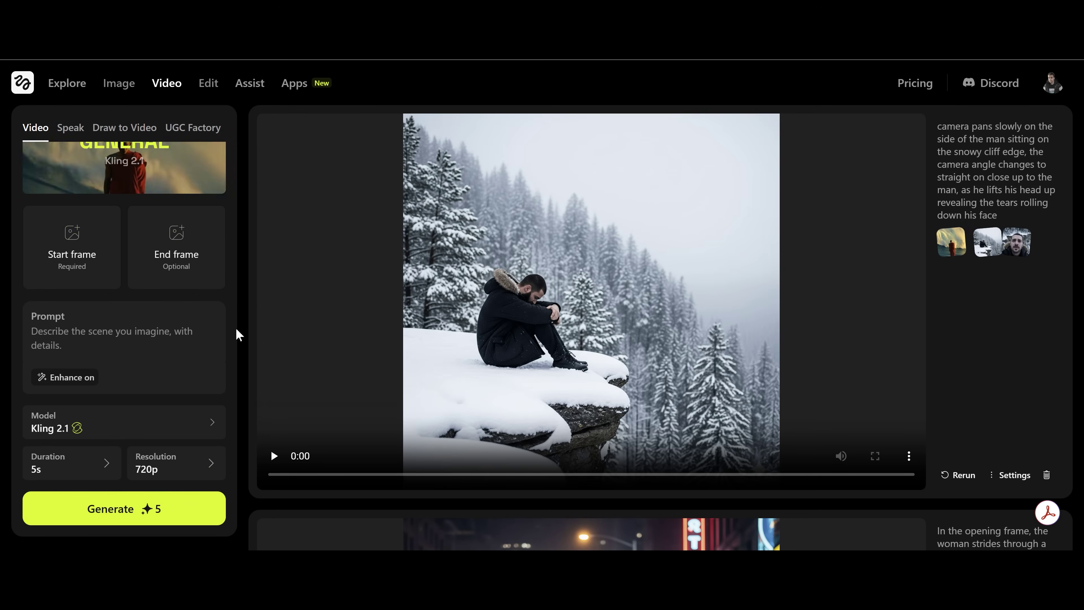
Raise Kling 2.1 resolution to 1080p and play the earlier snowy-cliff video
click(212, 465)
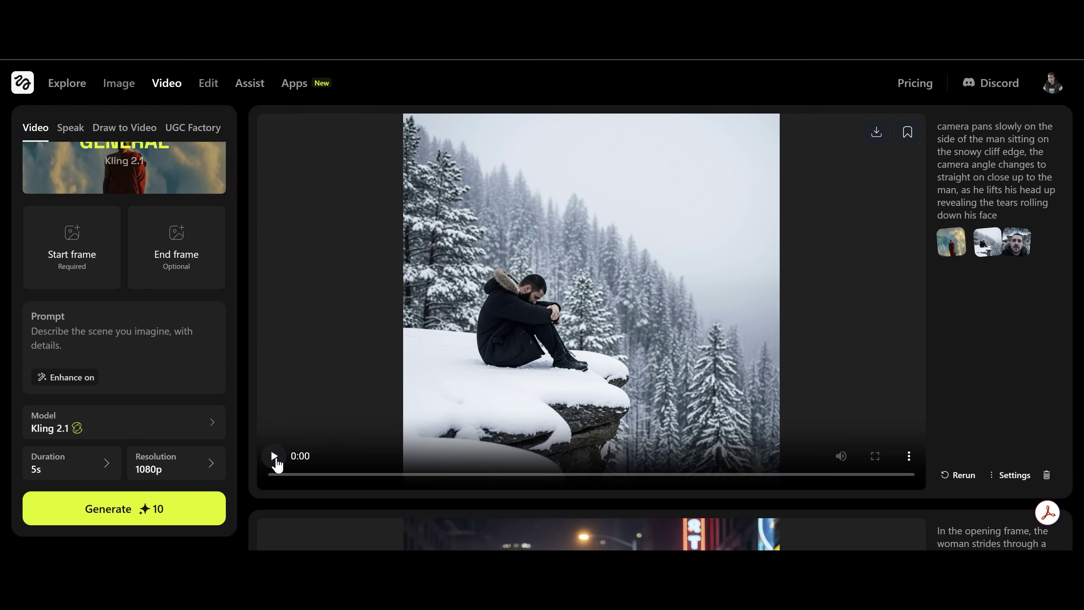
click(275, 460)
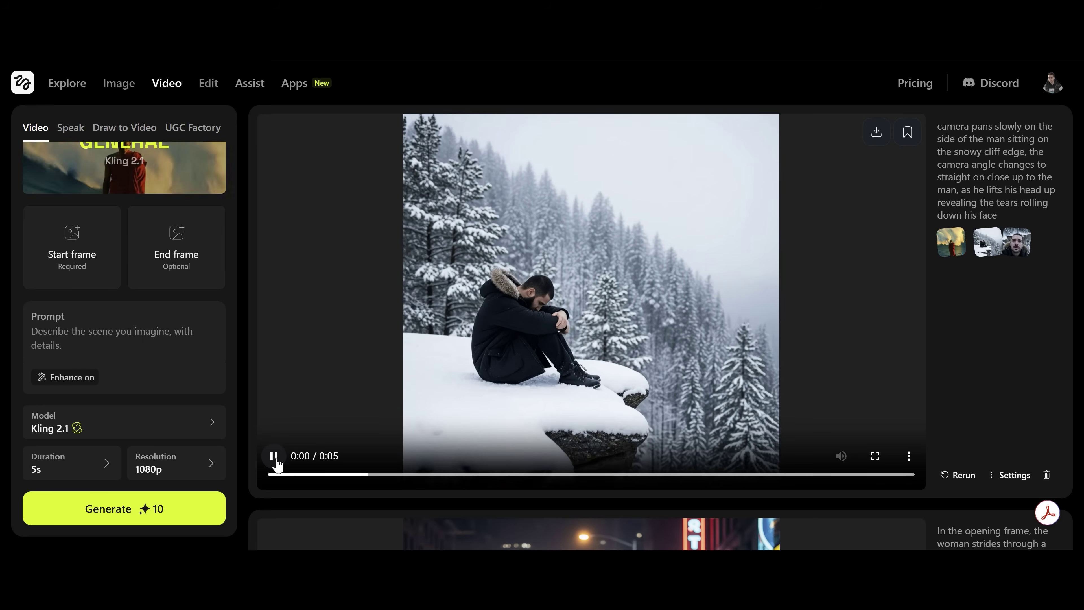